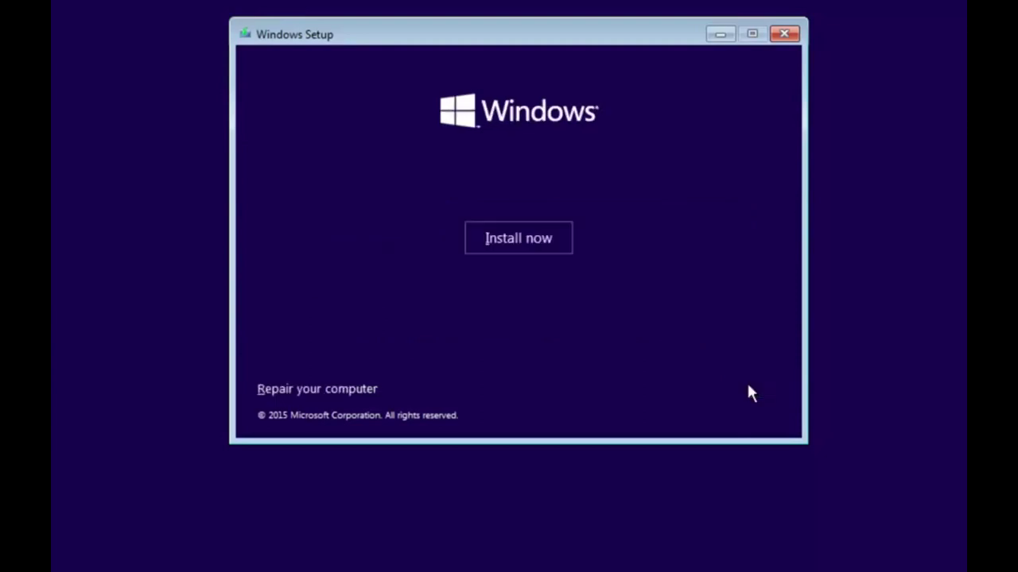
# Step: Start the Windows installation and skip entering a product key
pyautogui.click(518, 238)
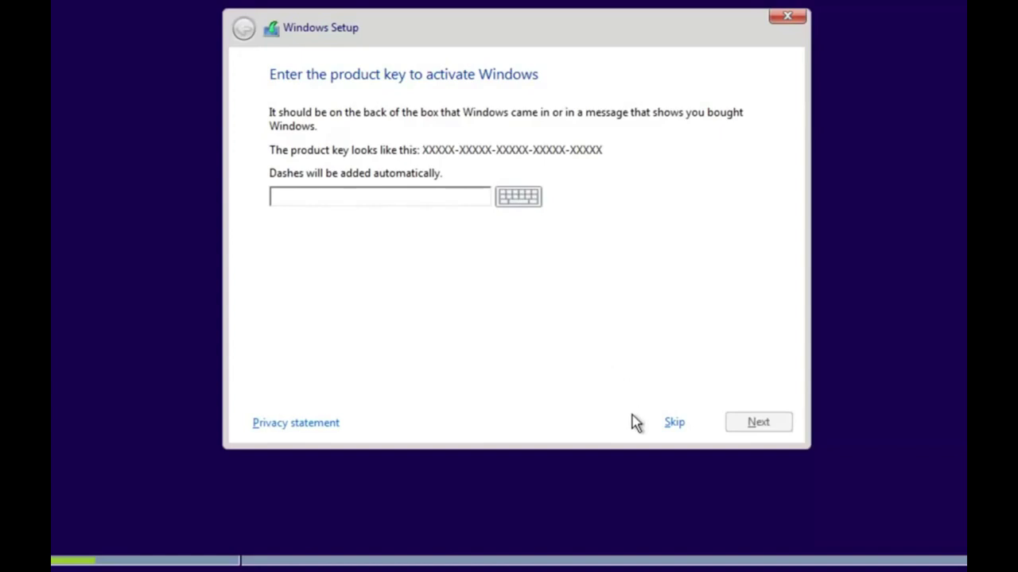
pyautogui.click(674, 424)
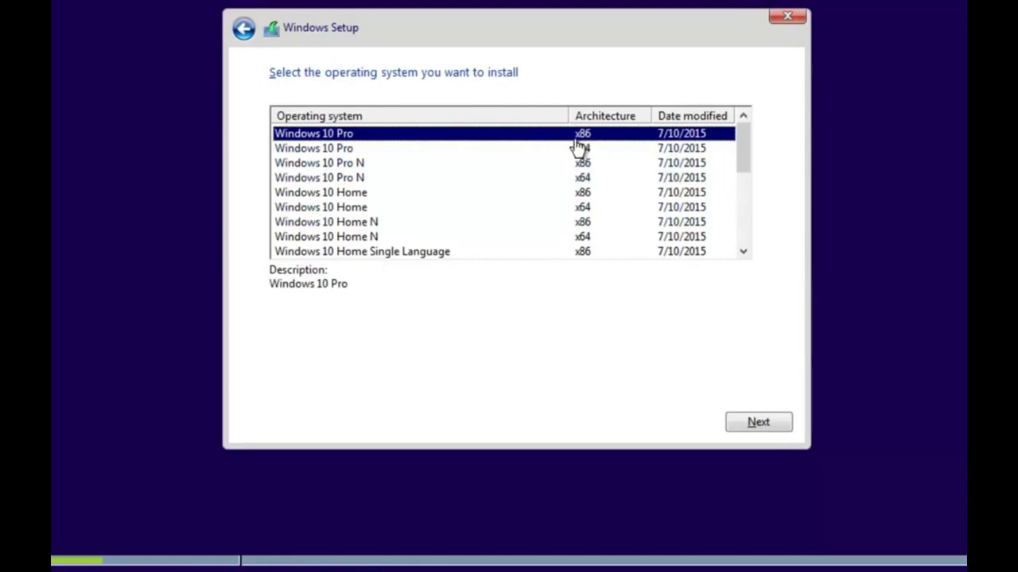
# Step: Choose Windows 10 Pro with the x86 architecture as the operating system and continue
pyautogui.moveTo(744, 159); pyautogui.dragTo(625, 150)
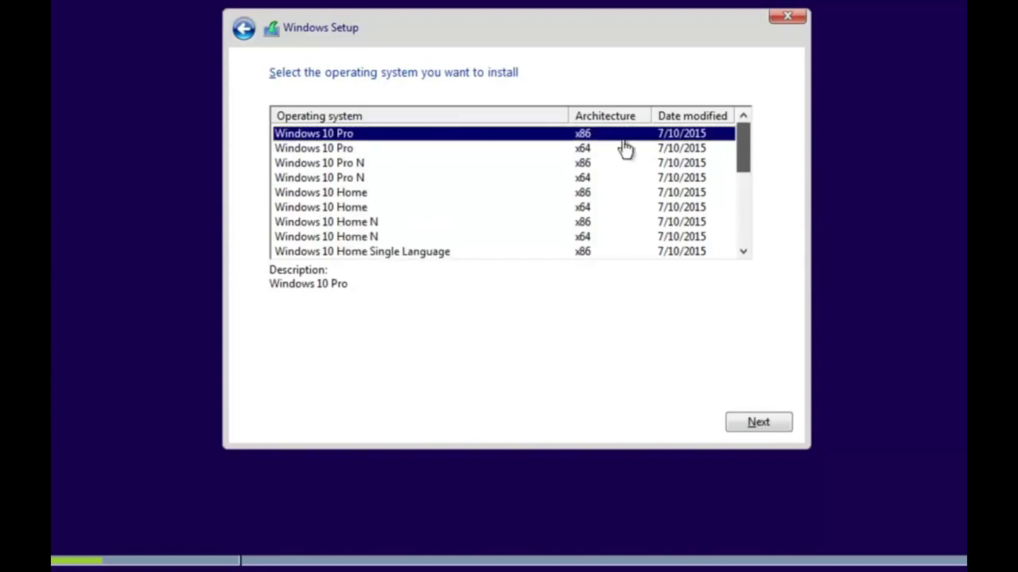
pyautogui.click(545, 149)
pyautogui.click(549, 136)
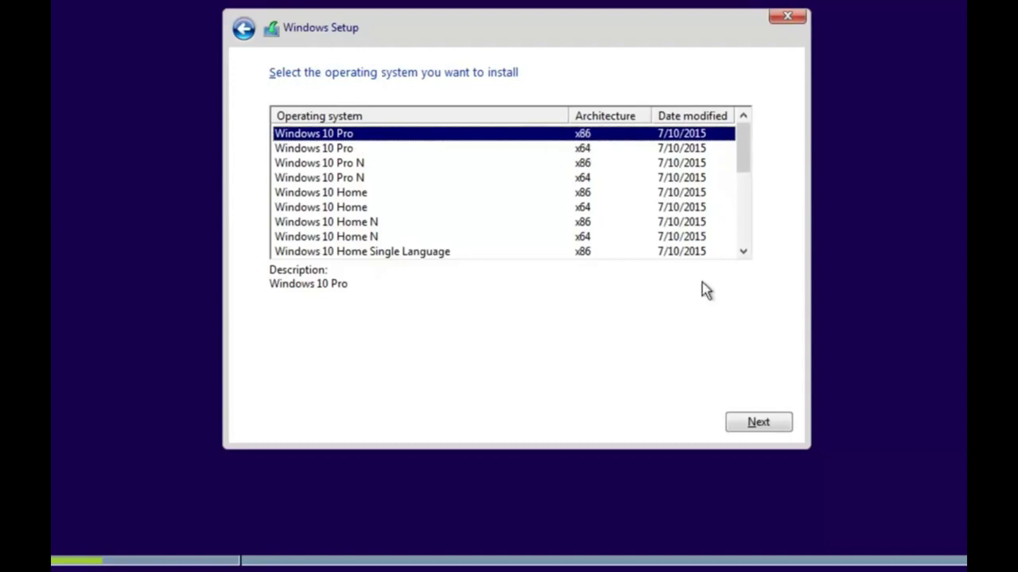
pyautogui.click(755, 424)
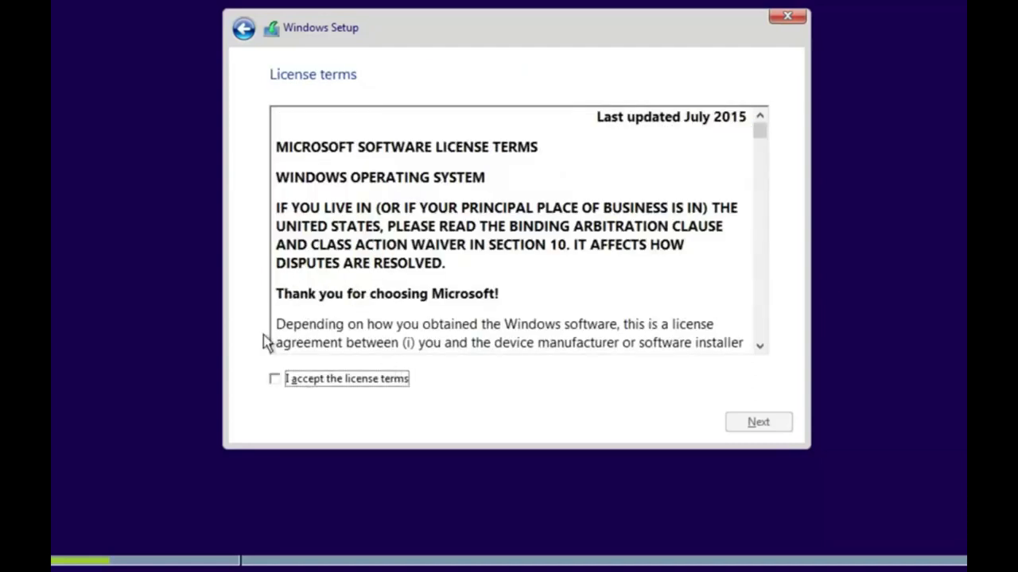
# Step: Accept the license terms and choose the custom installation that installs Windows only
pyautogui.click(290, 386)
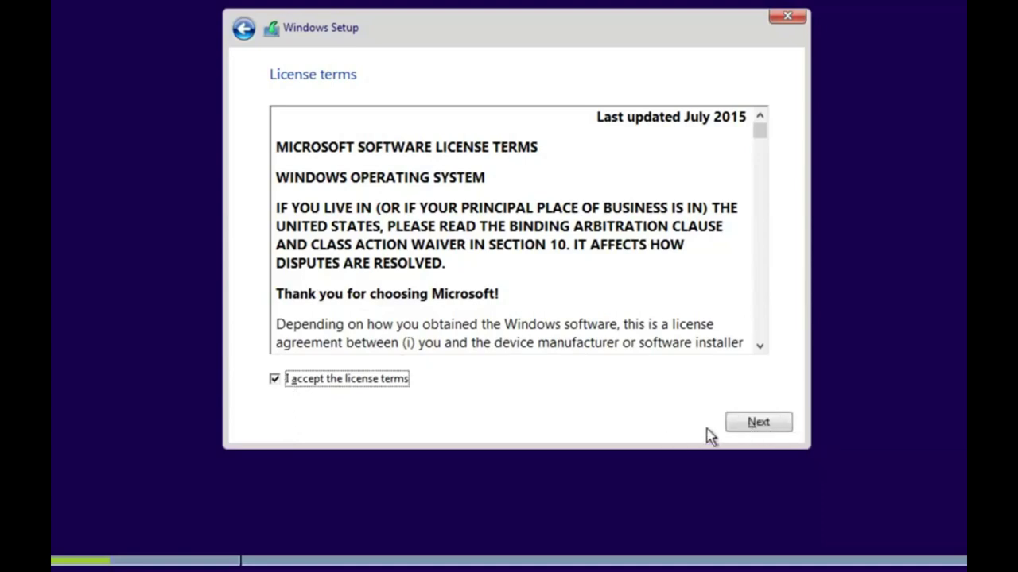
pyautogui.click(738, 422)
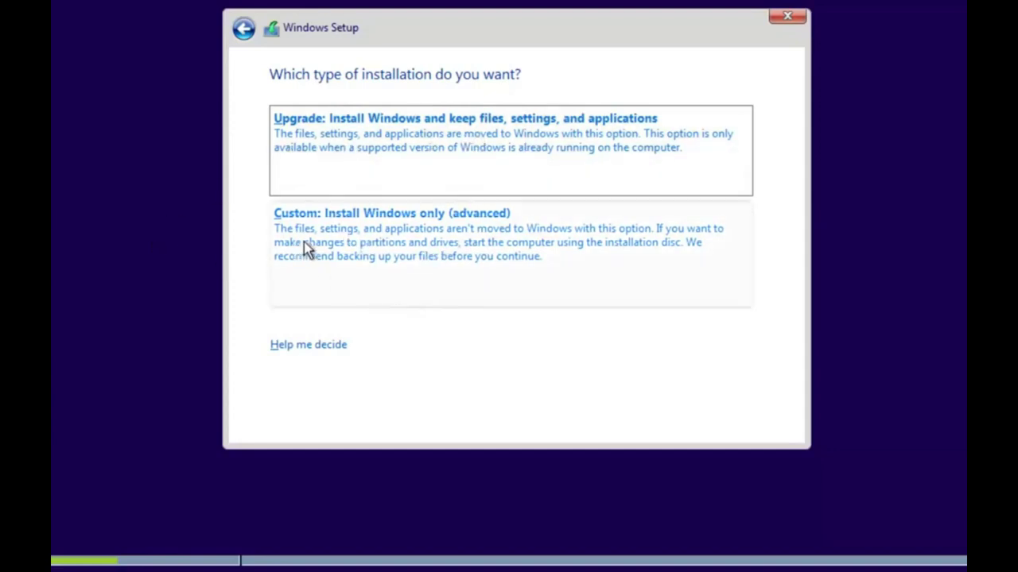
pyautogui.click(332, 255)
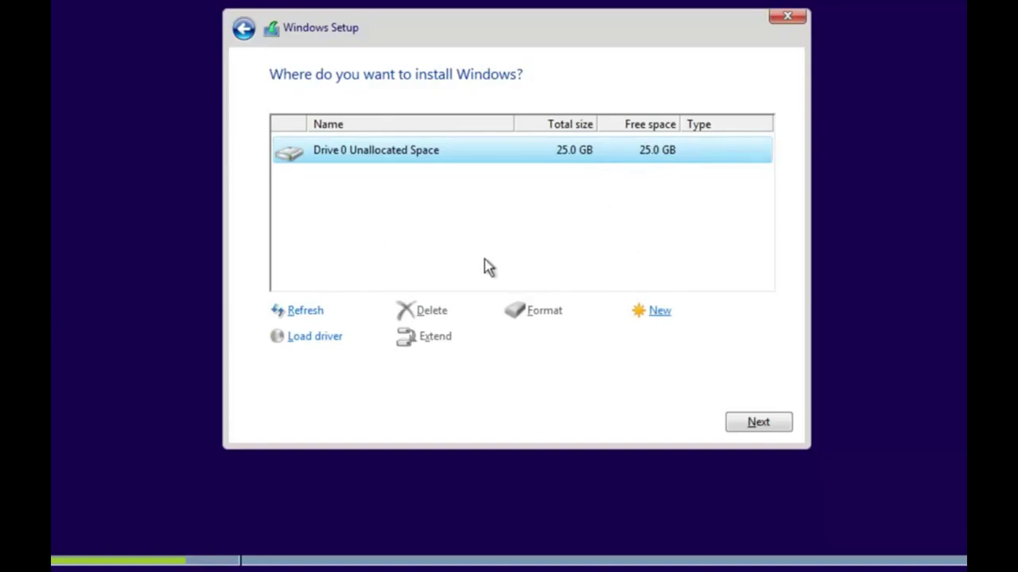
# Step: Create a new partition of about 20 GB on Drive 0's unallocated space, allowing additional system partitions
pyautogui.click(659, 311)
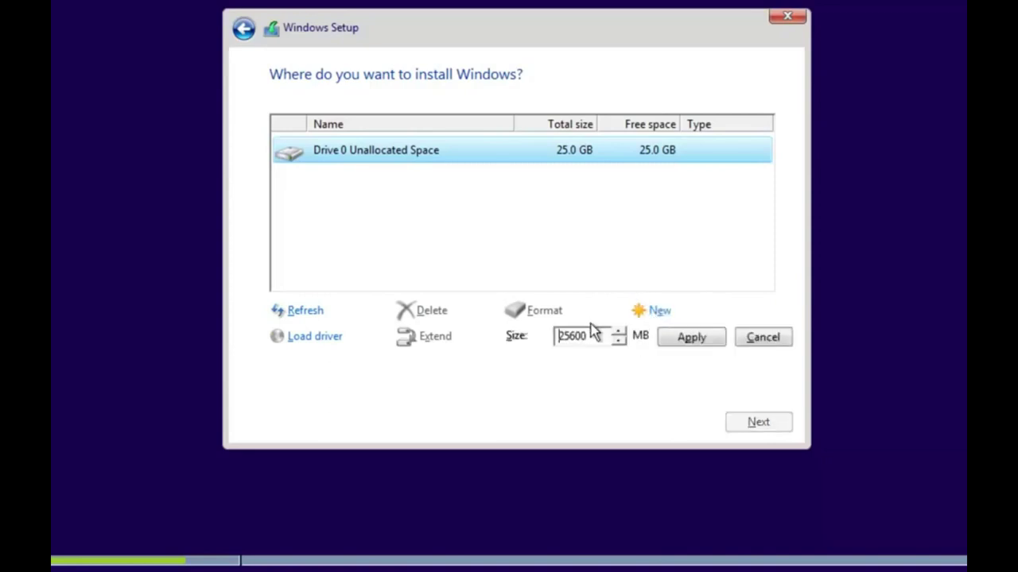
pyautogui.moveTo(593, 342); pyautogui.dragTo(542, 360)
pyautogui.click(585, 347)
pyautogui.write('1')
pyautogui.press('Right')
pyautogui.press('Right')
pyautogui.press('Right')
pyautogui.press('Left')
pyautogui.press('Left')
pyautogui.press('Right')
pyautogui.press('BackSpace')
pyautogui.press('Left')
pyautogui.press('BackSpace')
pyautogui.write('20')
pyautogui.click(662, 351)
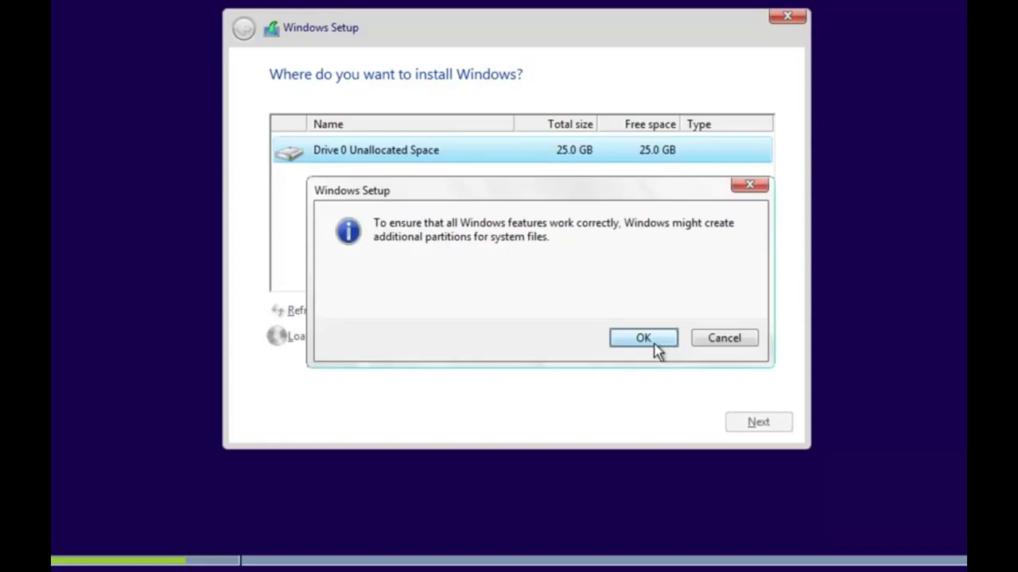
pyautogui.click(636, 334)
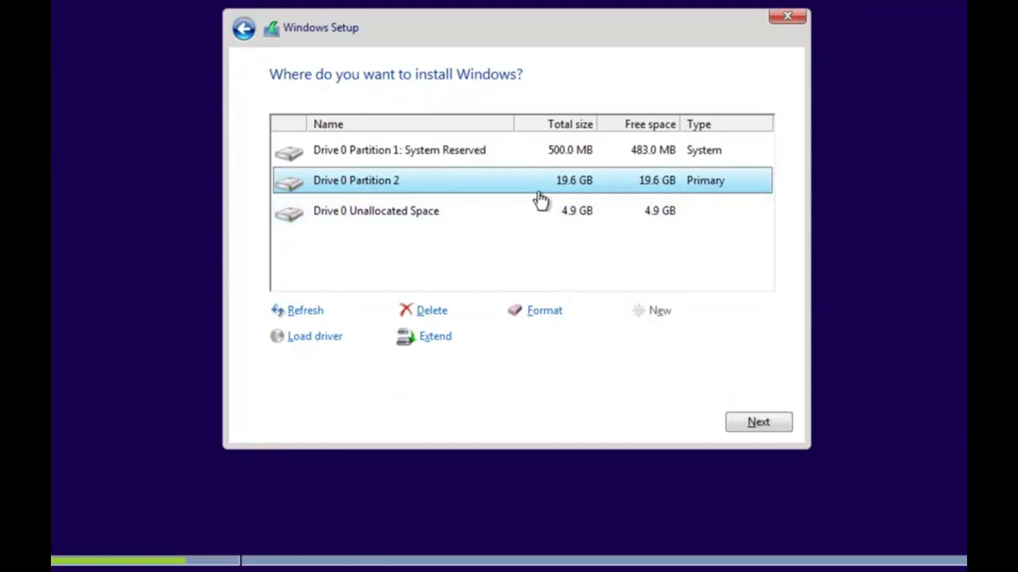
pyautogui.click(644, 220)
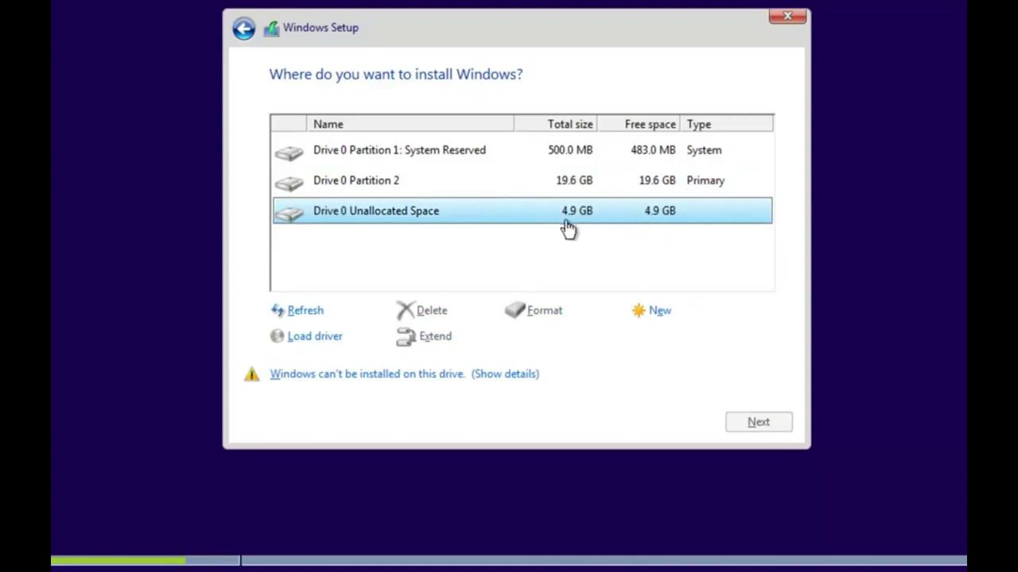
pyautogui.click(596, 151)
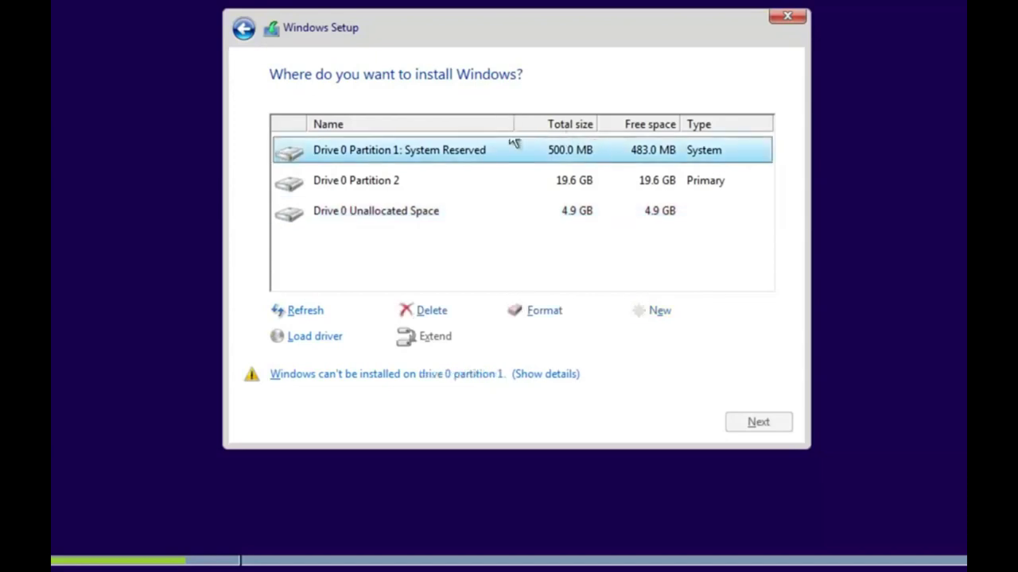
pyautogui.click(550, 186)
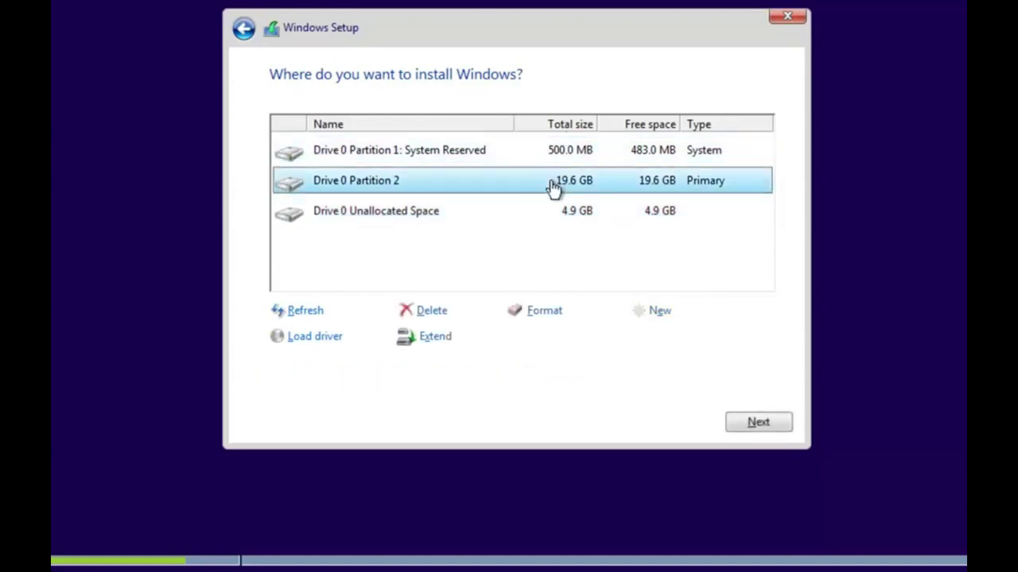
pyautogui.click(515, 156)
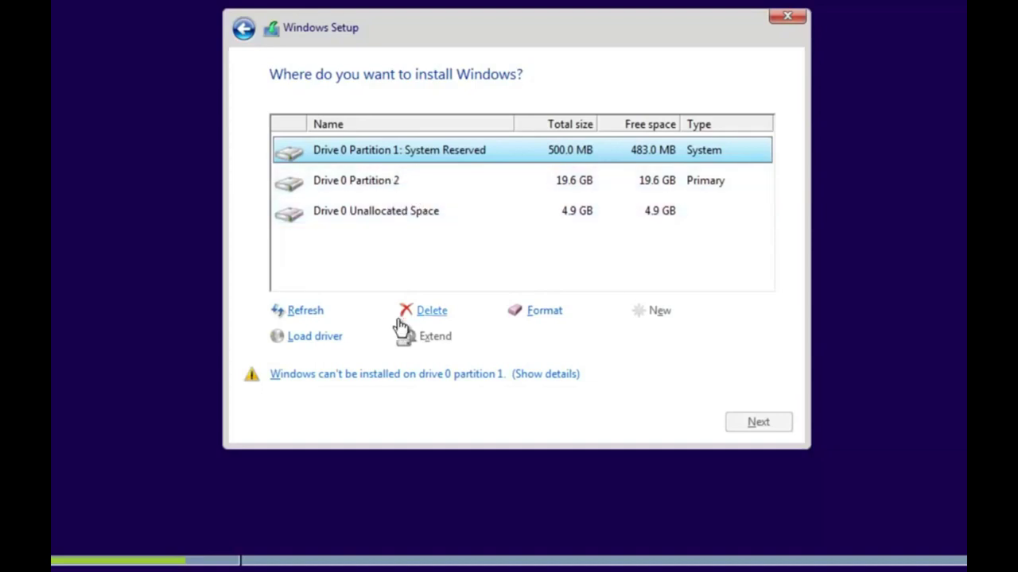
pyautogui.click(442, 186)
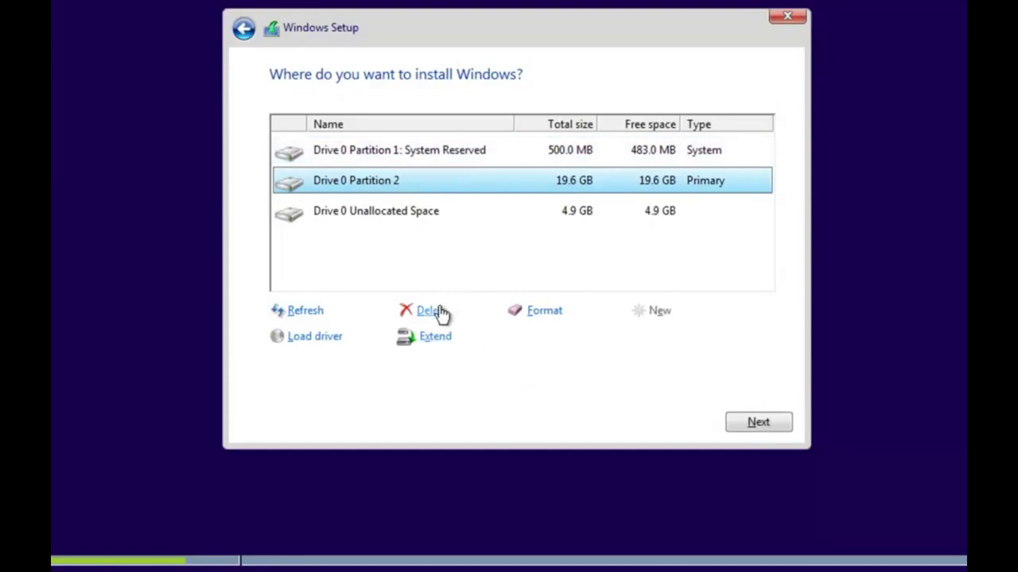
# Step: Create another partition from all of Drive 0's remaining unallocated space
pyautogui.click(628, 217)
pyautogui.click(667, 311)
pyautogui.click(682, 338)
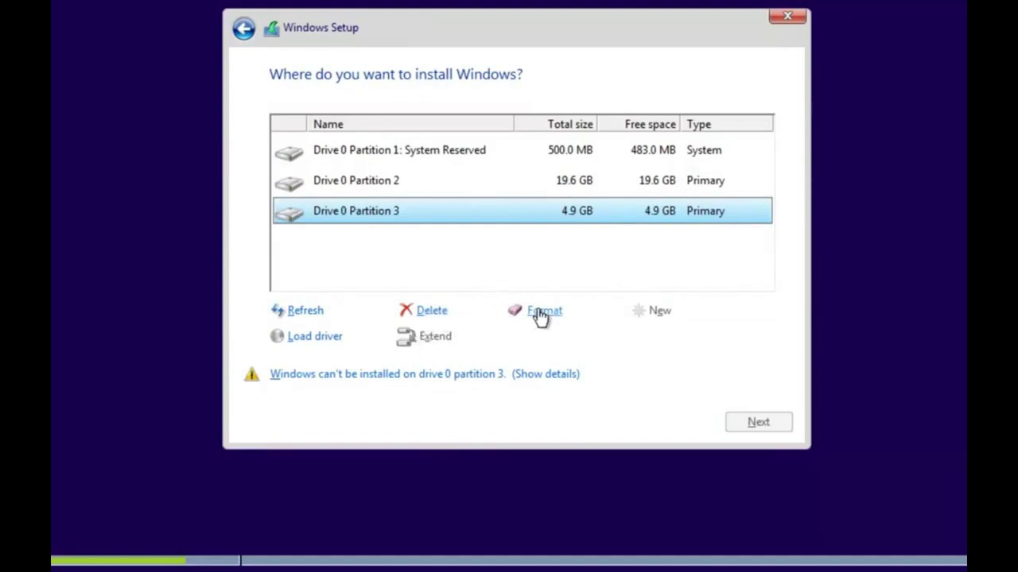
# Step: Delete Drive 0 Partition 2, the primary partition between System Reserved and Partition 3
pyautogui.click(503, 191)
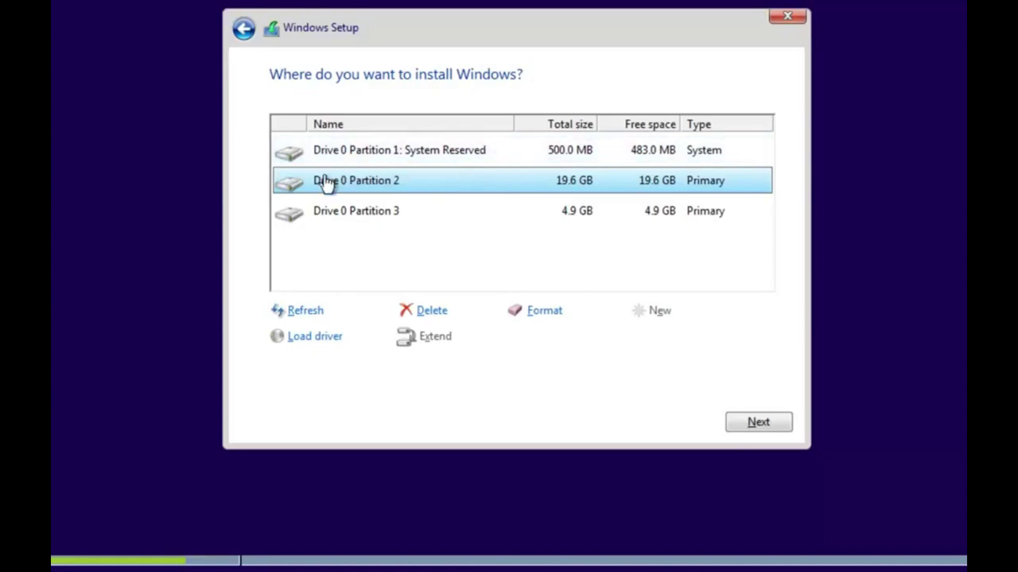
pyautogui.click(465, 148)
pyautogui.click(427, 187)
pyautogui.click(443, 314)
pyautogui.click(618, 341)
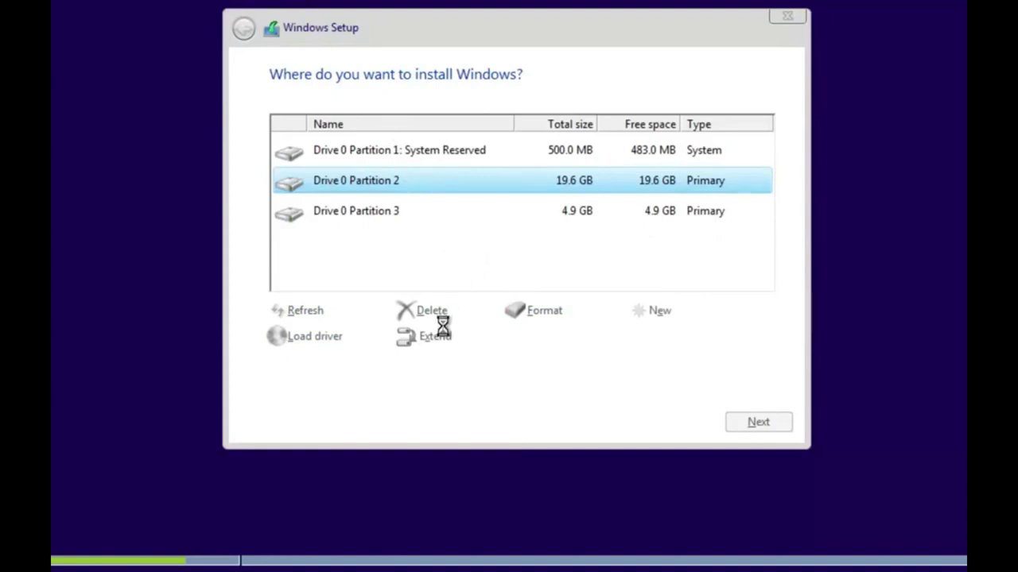
# Step: Extend the System Reserved partition to 20599 MB and start installing Windows on it
pyautogui.click(438, 348)
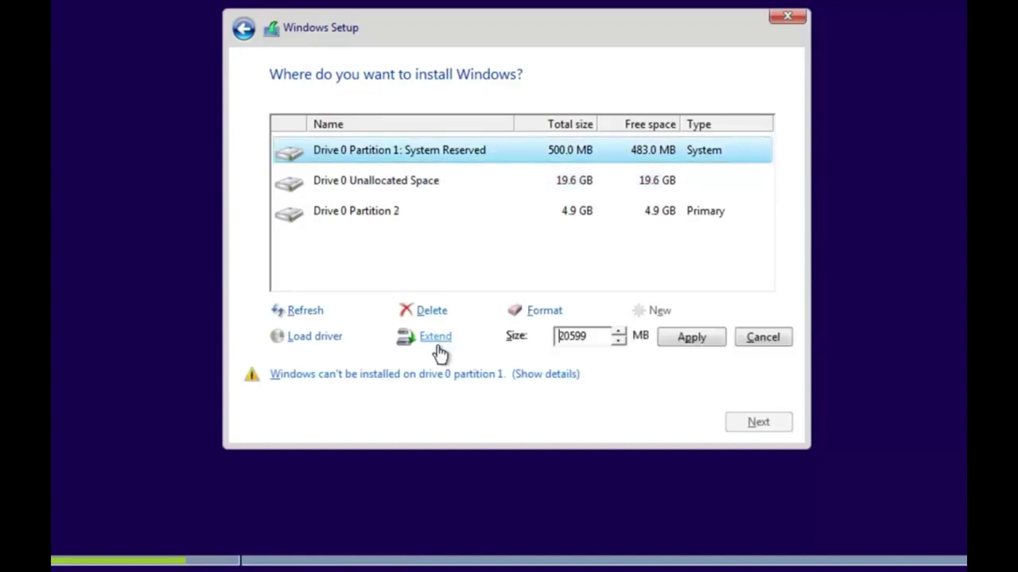
pyautogui.click(666, 345)
pyautogui.click(659, 344)
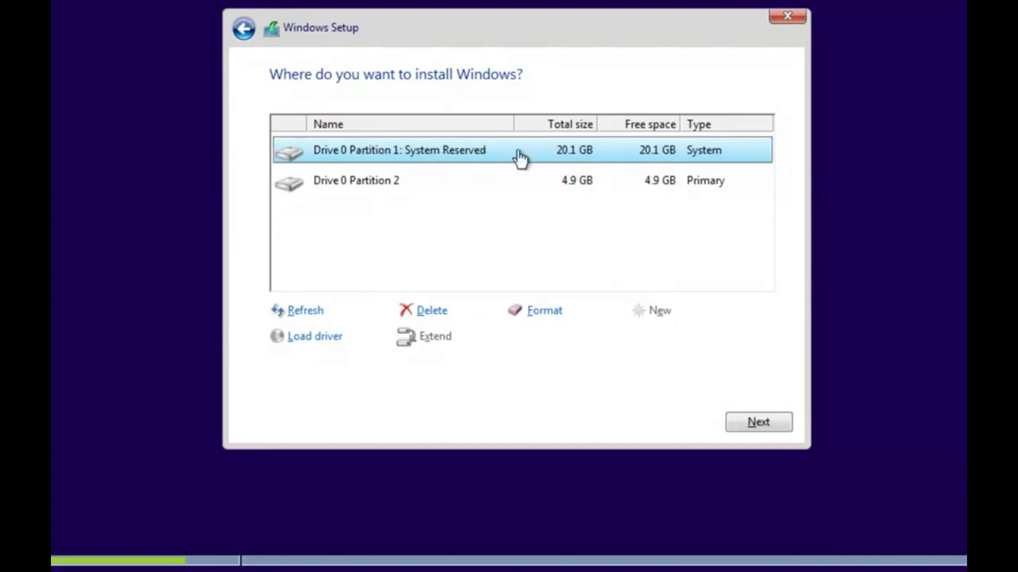
pyautogui.click(755, 423)
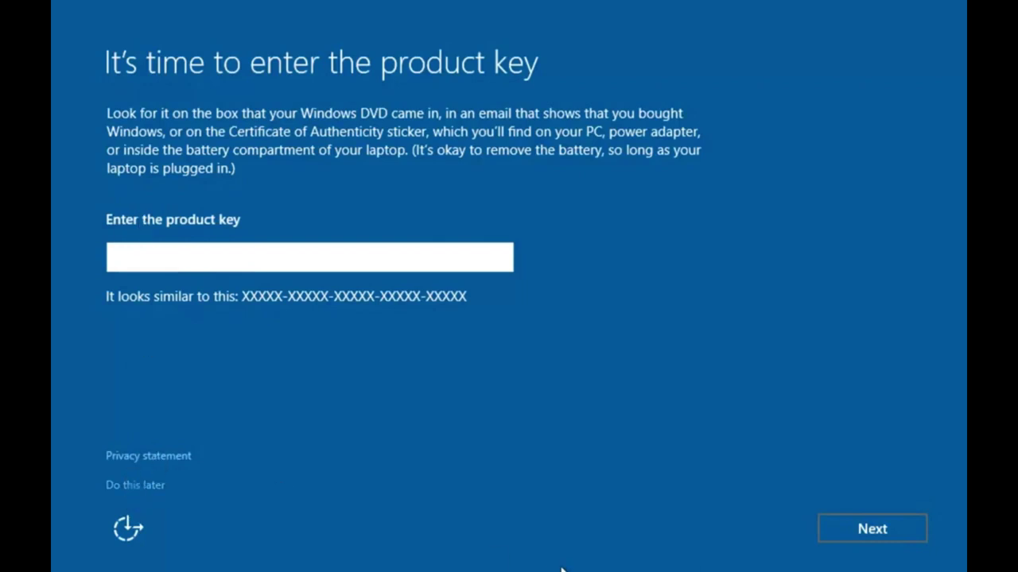
# Step: Skip the product key and complete the first-run setup with Express settings after viewing the customization pages
pyautogui.click(155, 488)
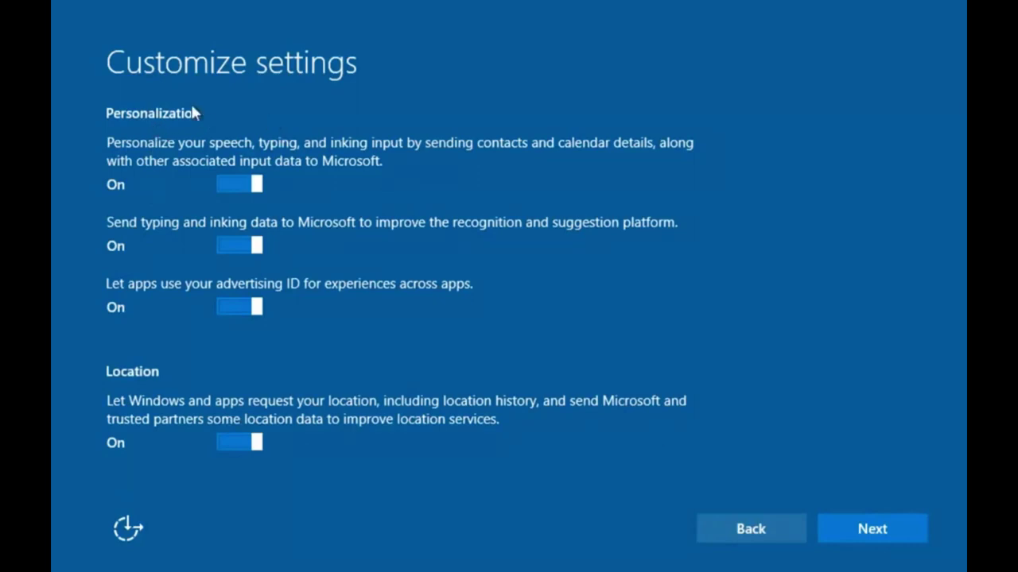
pyautogui.click(848, 531)
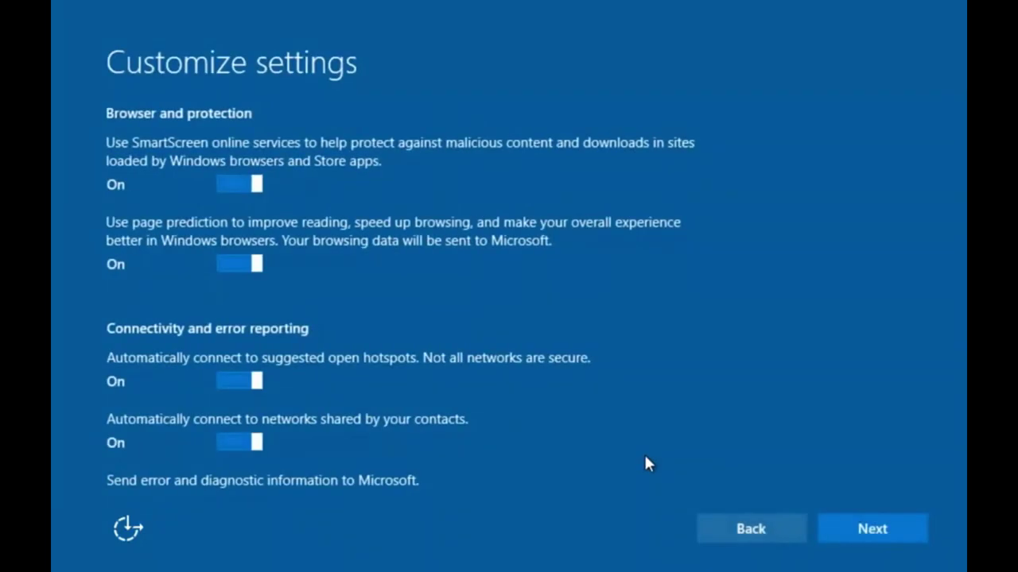
pyautogui.click(881, 535)
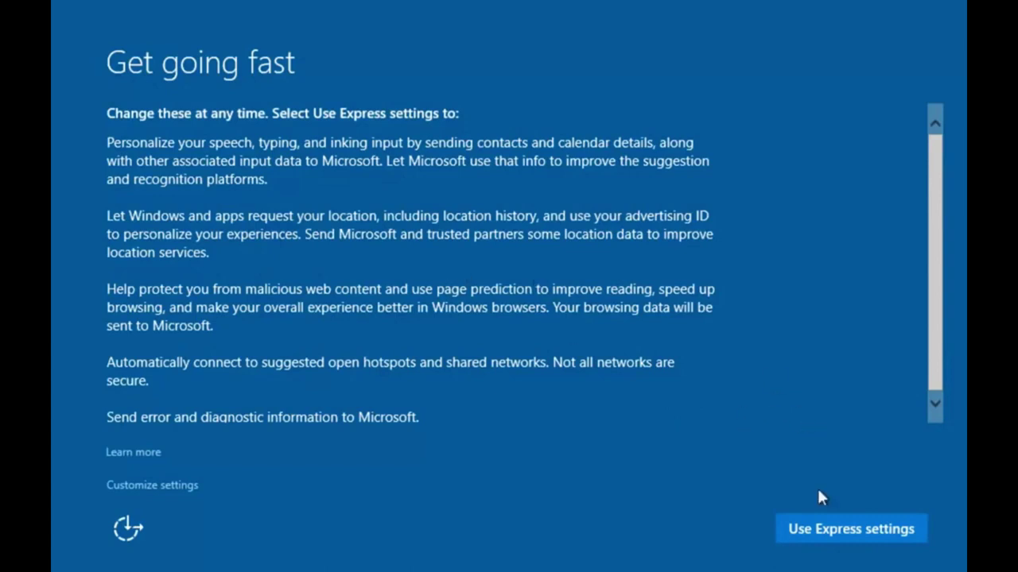
pyautogui.click(821, 531)
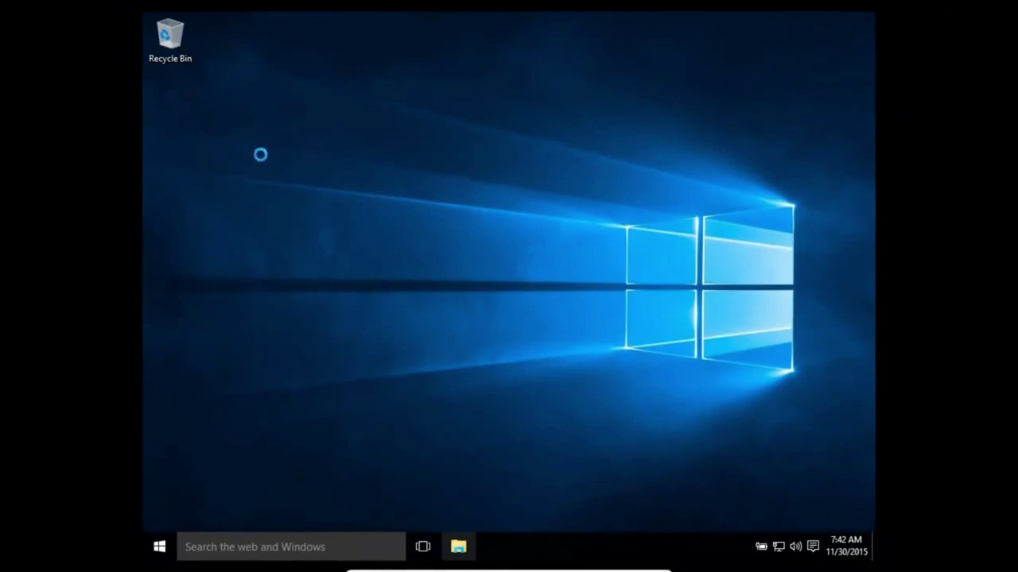
pyautogui.hotkey('shift', 'F10')
pyautogui.click(592, 127)
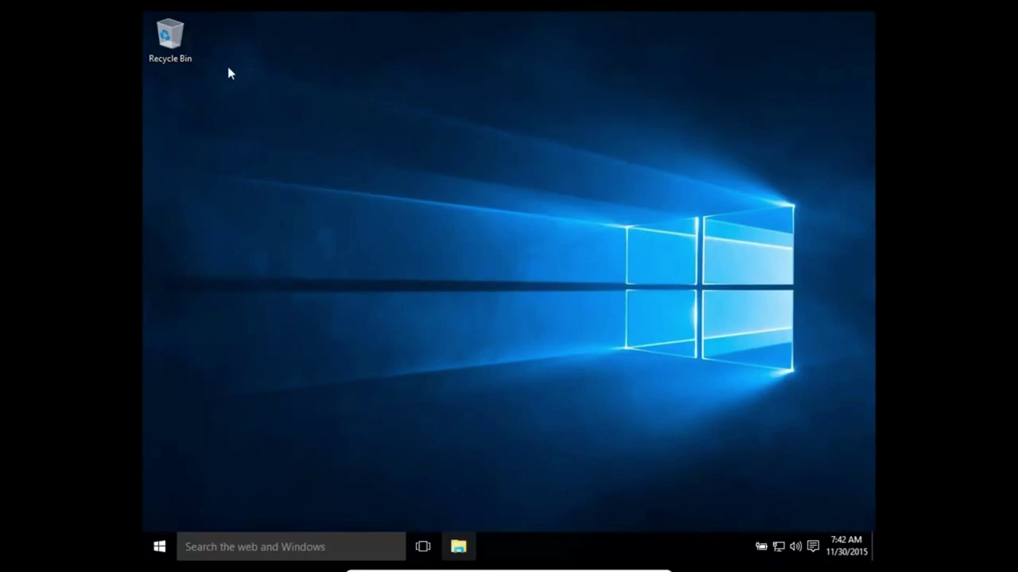